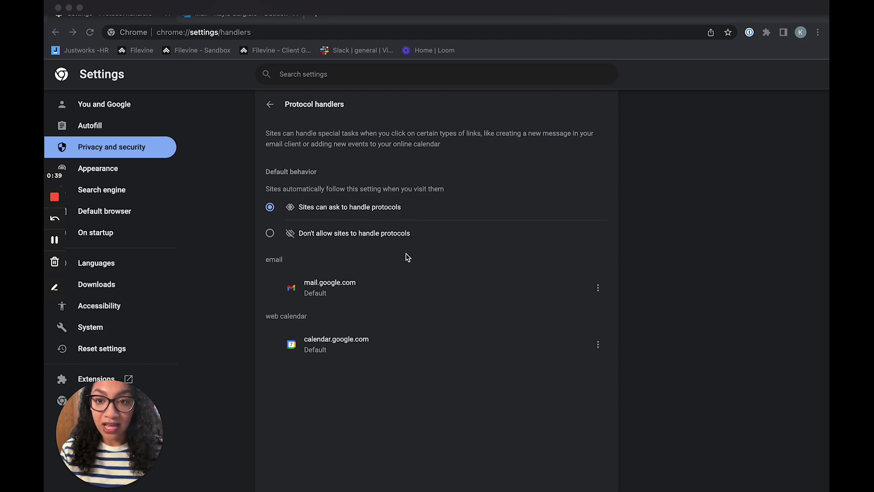
Step: Focus the Chrome window showing the protocol handlers settings page
click(260, 25)
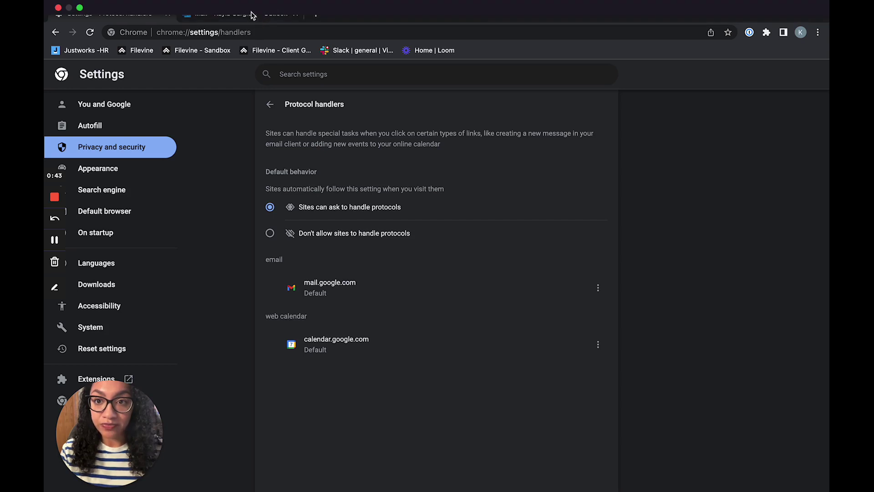
Step: Allow outlook.office365.com to open all email links instead of mail.google.com
click(246, 27)
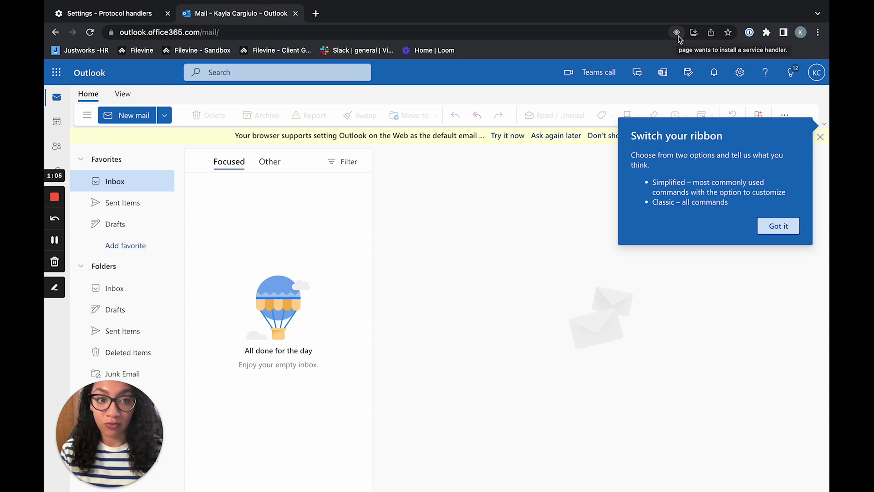
click(677, 33)
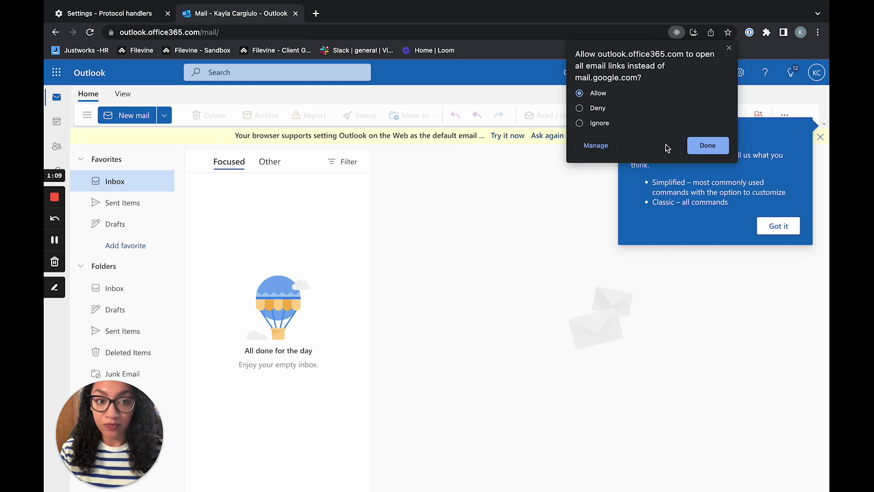
click(707, 145)
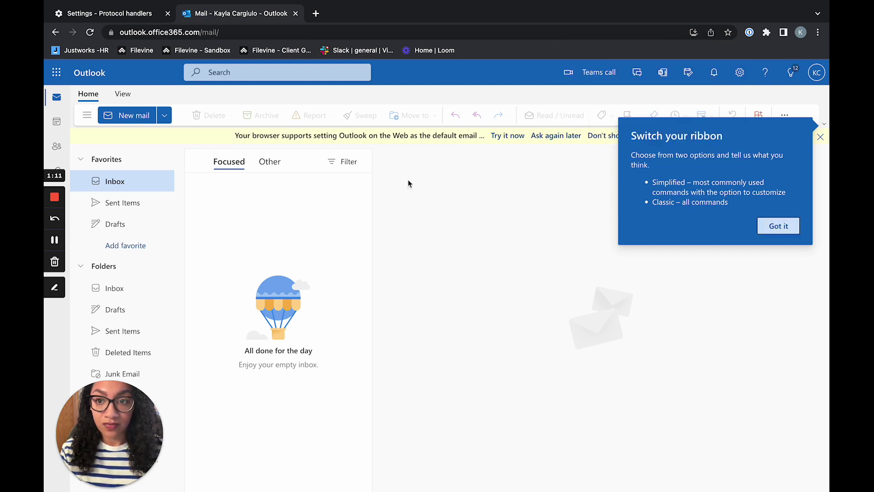
click(126, 17)
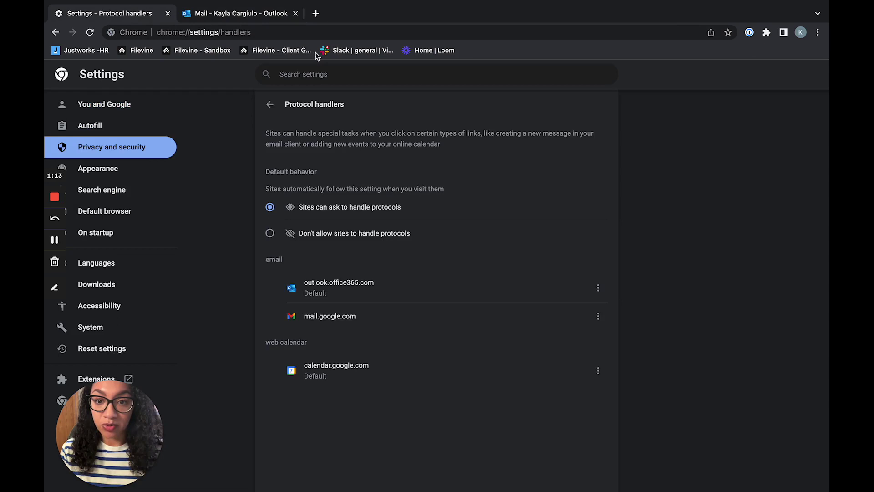